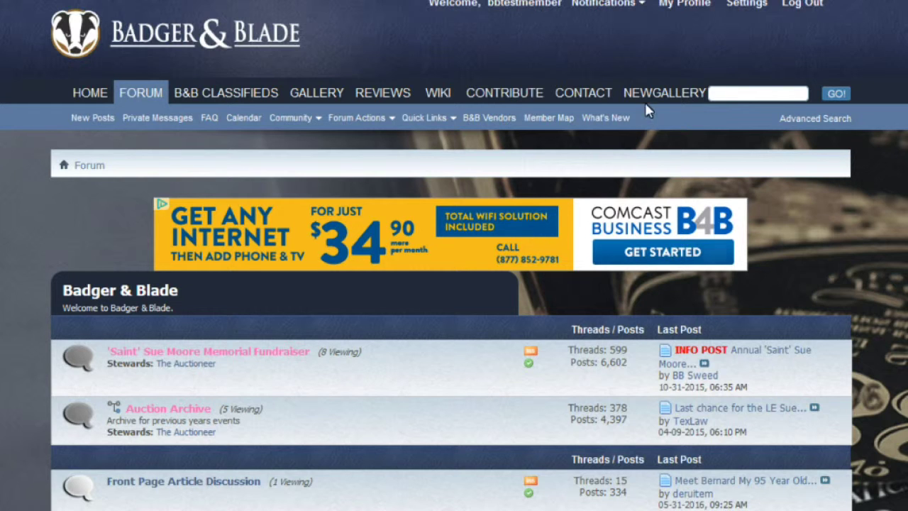
Go to Settings and open General Settings under My Account in the sidebar.
{"action": "left_click", "coordinate": [748, 5]}
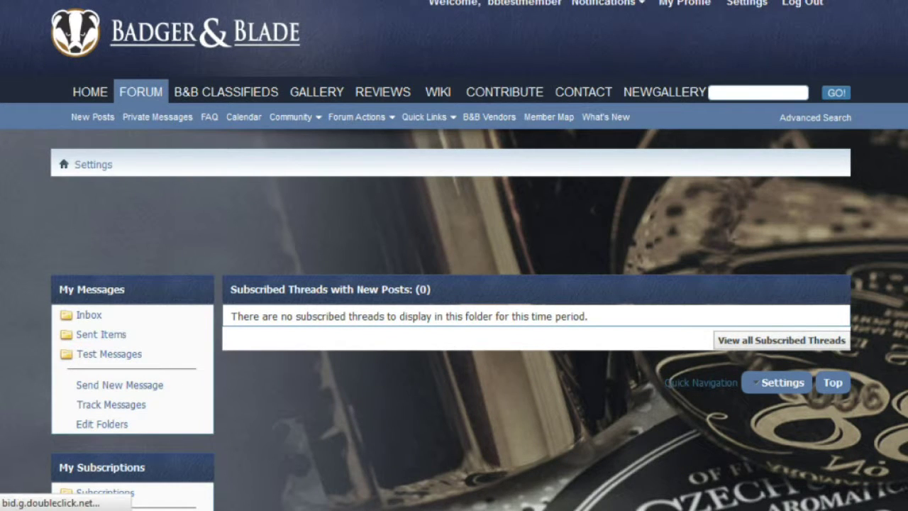
{"action": "scroll", "coordinate": [453, 284], "scroll_direction": "down", "scroll_amount": 6}
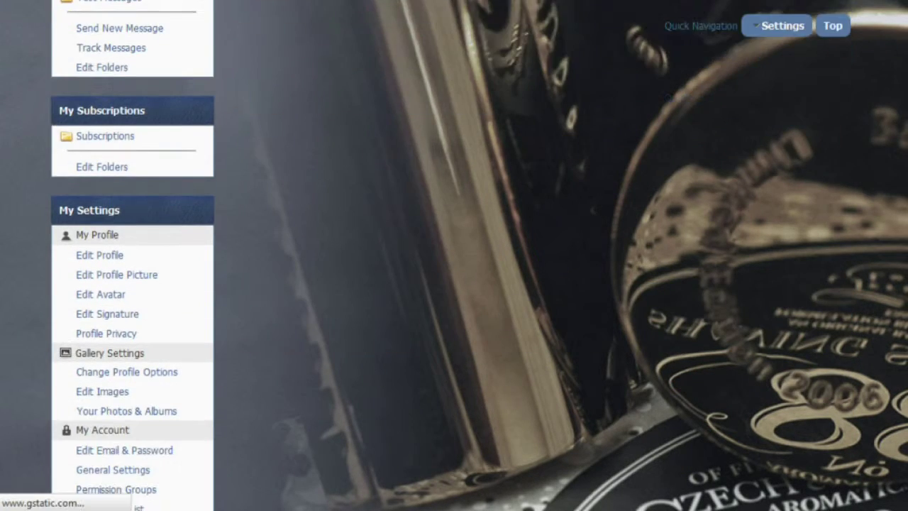
{"action": "scroll", "coordinate": [133, 255], "scroll_direction": "down", "scroll_amount": 3}
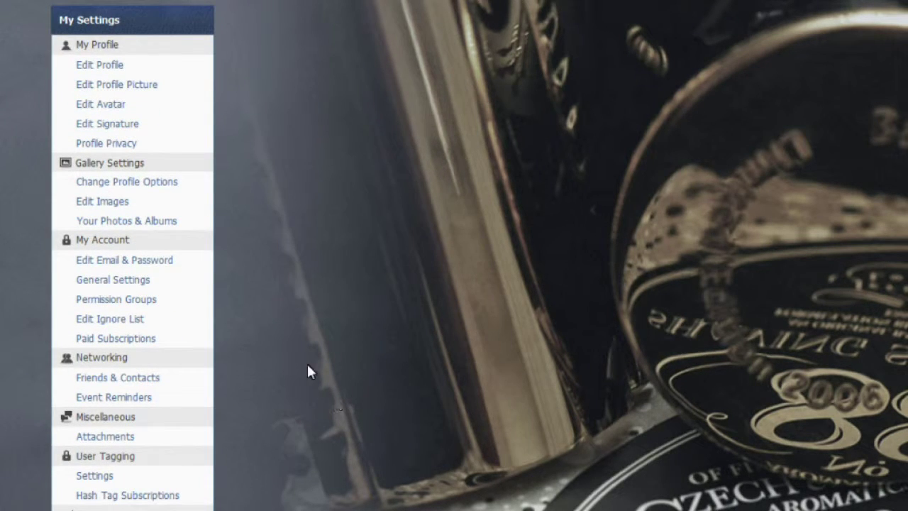
{"action": "left_click", "coordinate": [149, 282]}
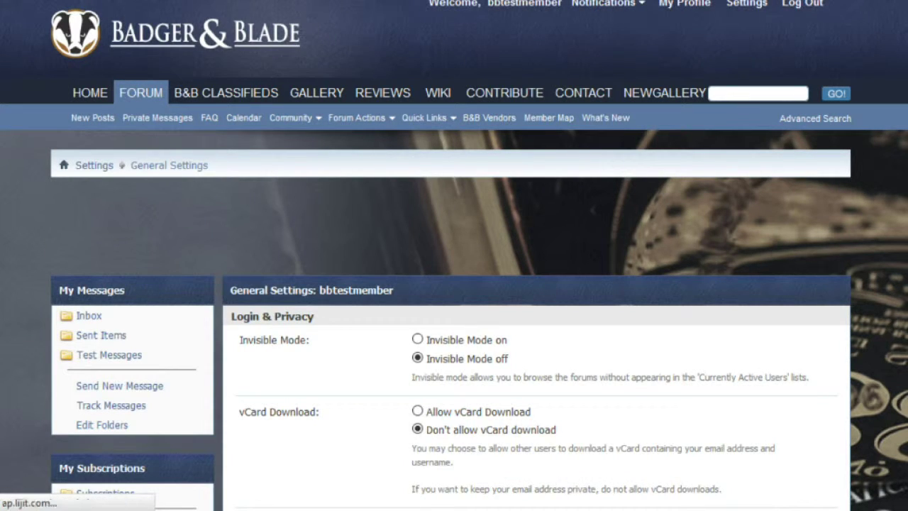
{"action": "scroll", "coordinate": [453, 284], "scroll_direction": "down", "scroll_amount": 12}
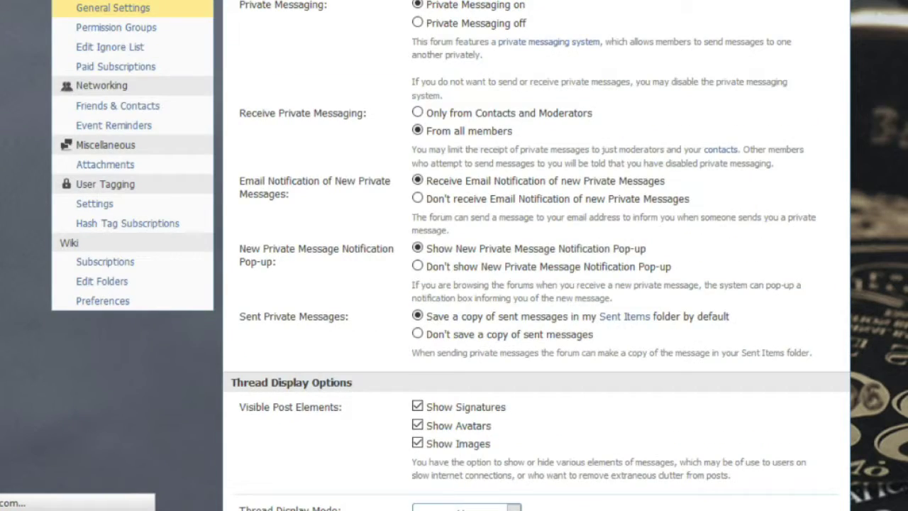
{"action": "scroll", "coordinate": [454, 284], "scroll_direction": "down", "scroll_amount": 5}
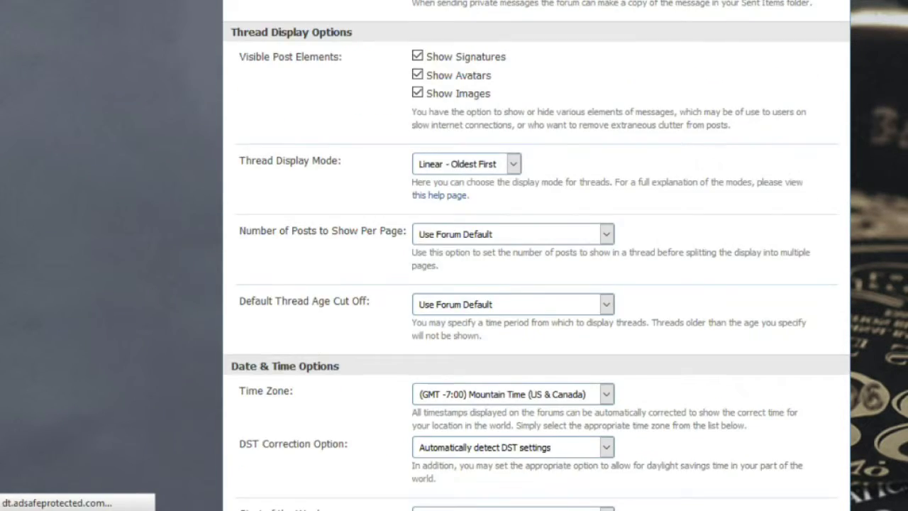
{"action": "scroll", "coordinate": [537, 284], "scroll_direction": "down", "scroll_amount": 3}
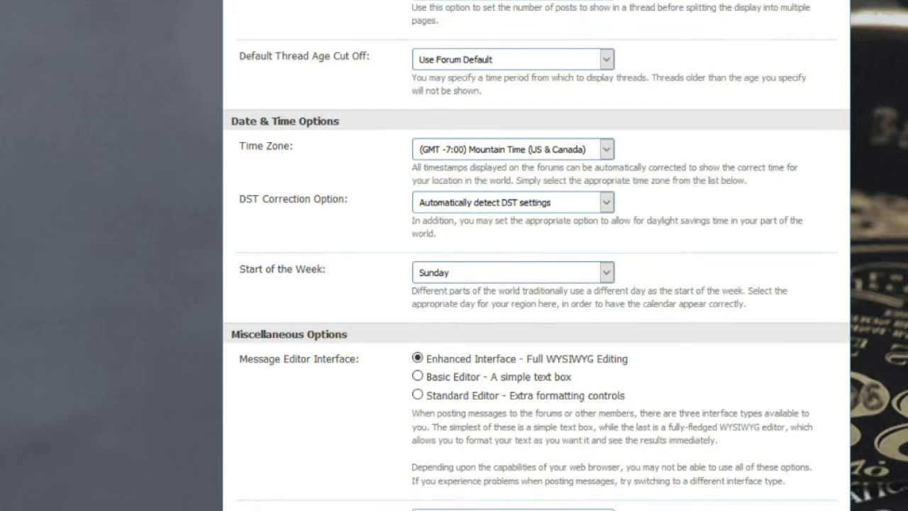
{"action": "scroll", "coordinate": [633, 283], "scroll_direction": "down", "scroll_amount": 2}
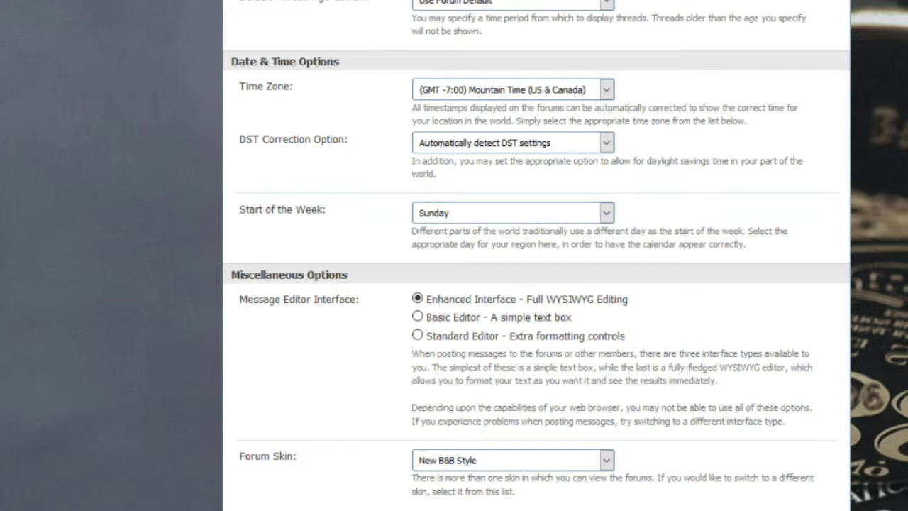
{"action": "scroll", "coordinate": [454, 256], "scroll_direction": "up", "scroll_amount": 15}
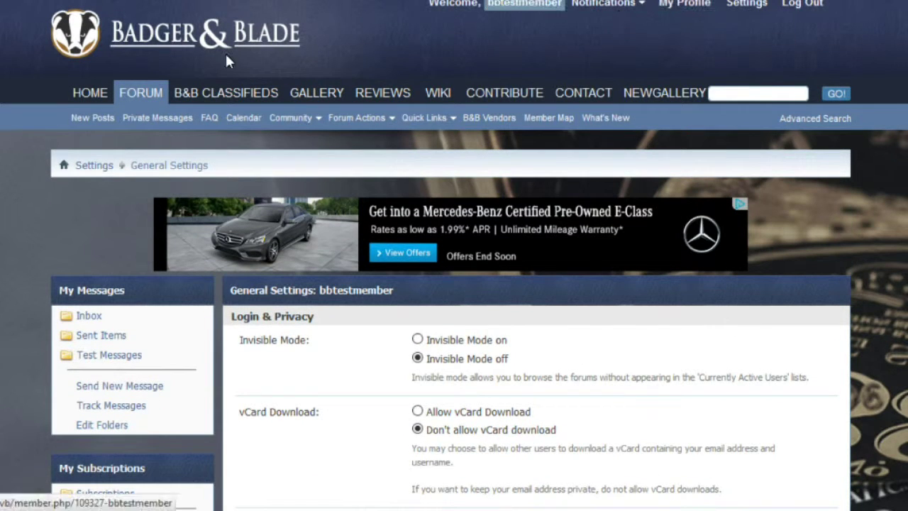
{"action": "left_click", "coordinate": [441, 96]}
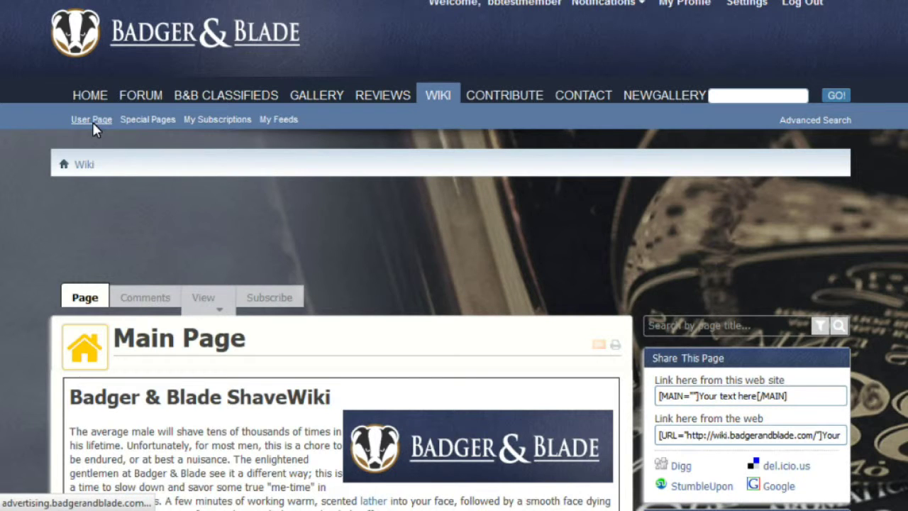
Open your personal User wiki page showing the 'Welcome to USERNAME's Personal Wiki Page!' template.
{"action": "left_click", "coordinate": [93, 120]}
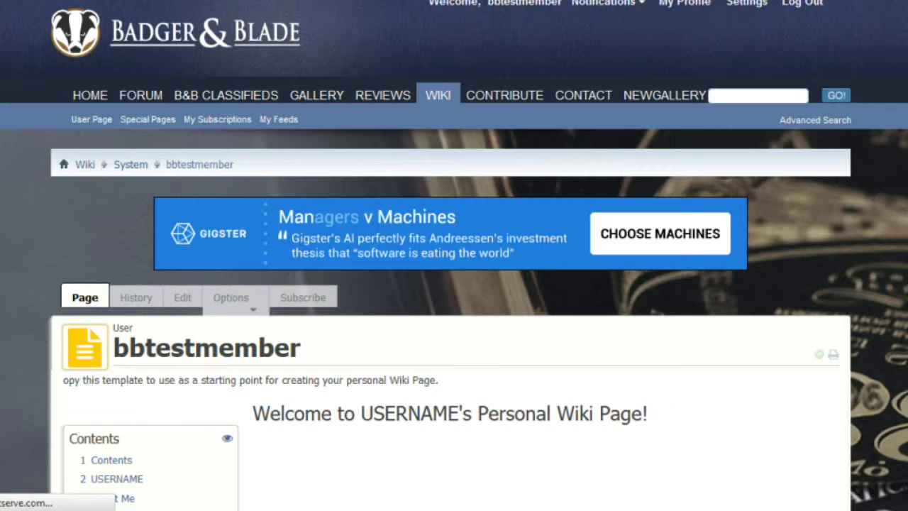
Review the personal template's Contents and shave-den sections, then open the page's Editing Page.
{"action": "scroll", "coordinate": [454, 283], "scroll_direction": "down", "scroll_amount": 1}
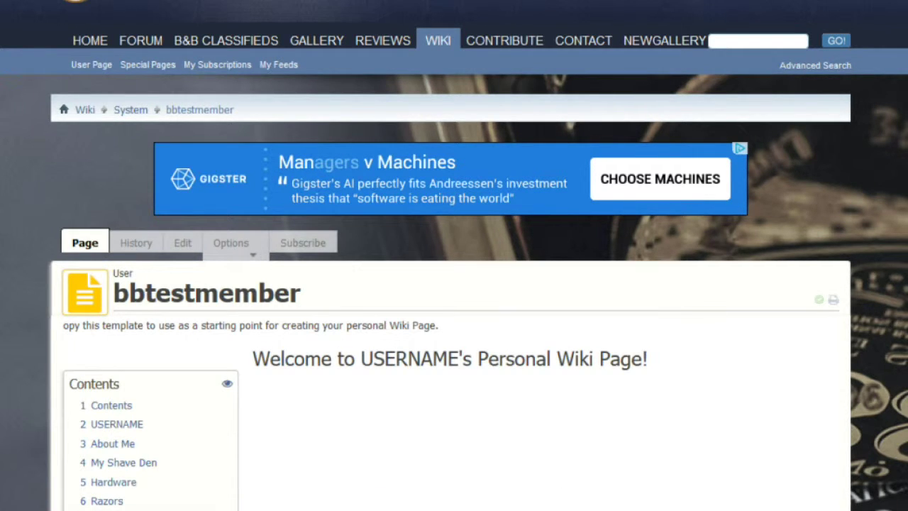
{"action": "scroll", "coordinate": [454, 283], "scroll_direction": "down", "scroll_amount": 3}
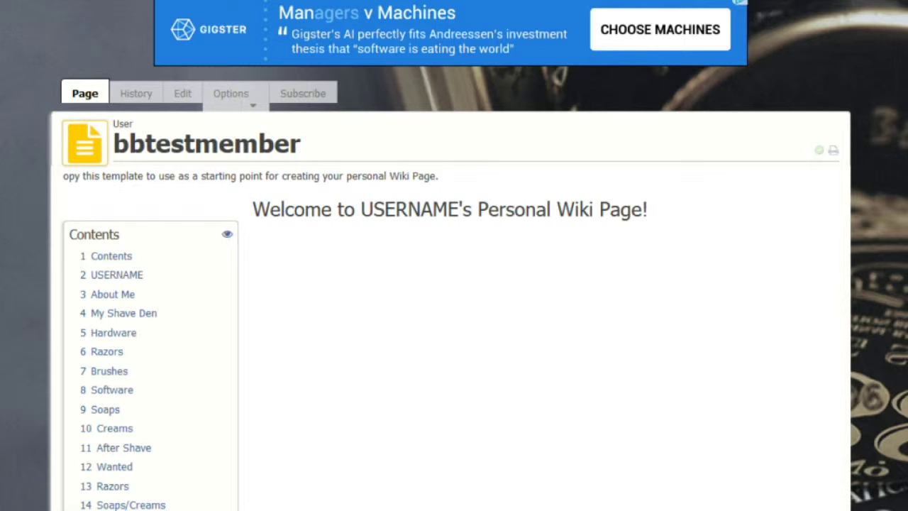
{"action": "scroll", "coordinate": [449, 255], "scroll_direction": "down", "scroll_amount": 5}
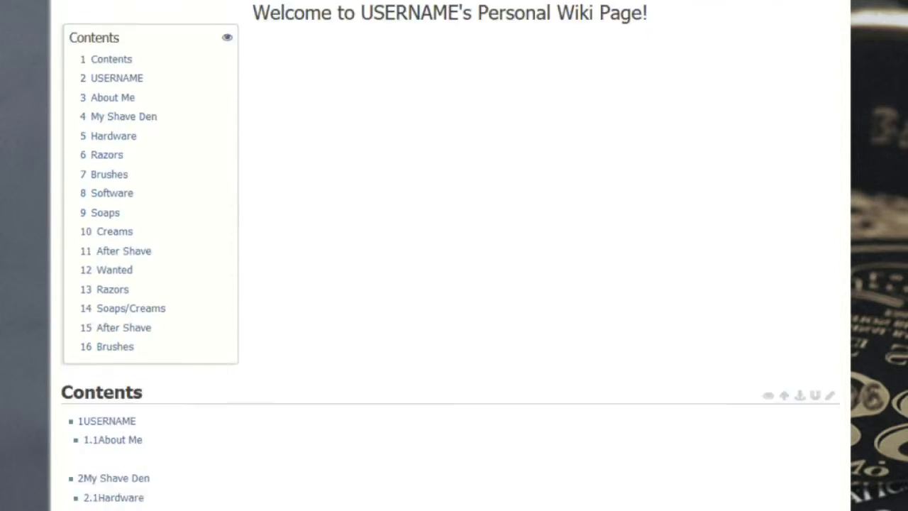
{"action": "scroll", "coordinate": [449, 256], "scroll_direction": "up", "scroll_amount": 2}
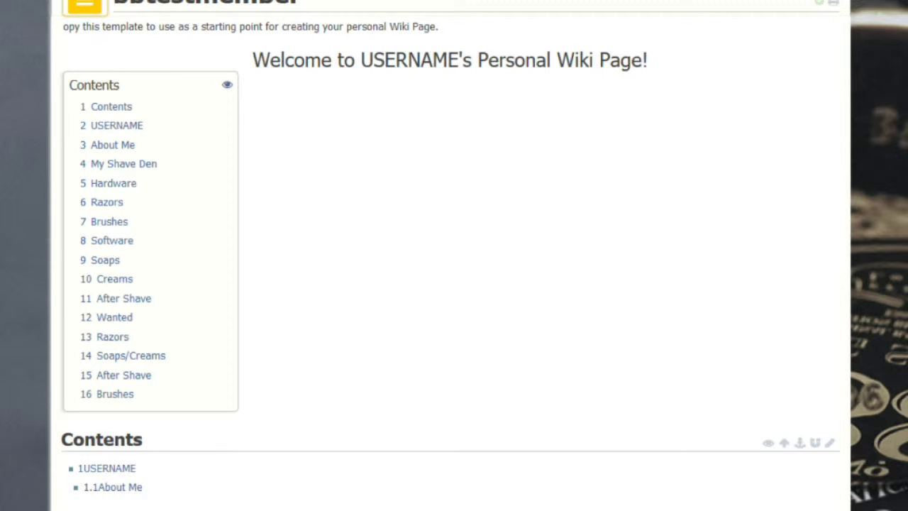
{"action": "scroll", "coordinate": [450, 256], "scroll_direction": "down", "scroll_amount": 5}
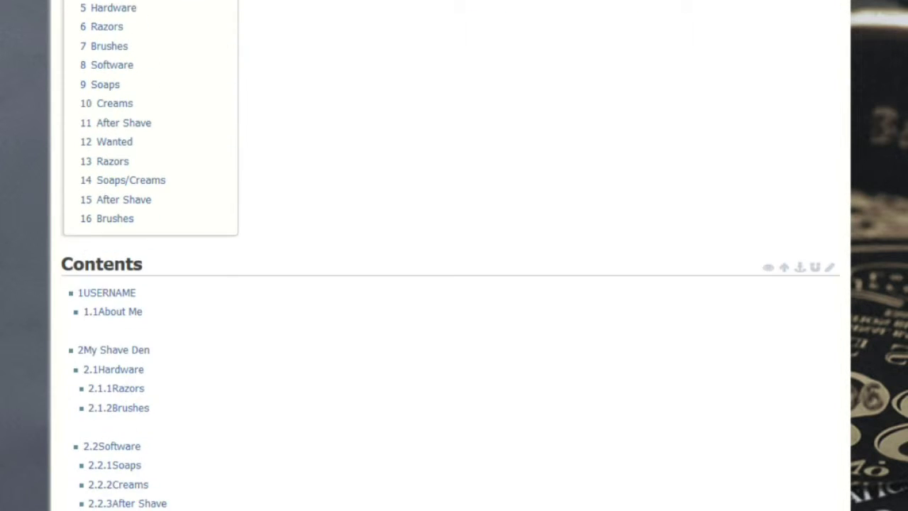
{"action": "scroll", "coordinate": [450, 255], "scroll_direction": "down", "scroll_amount": 2}
{"action": "scroll", "coordinate": [450, 255], "scroll_direction": "down", "scroll_amount": 2}
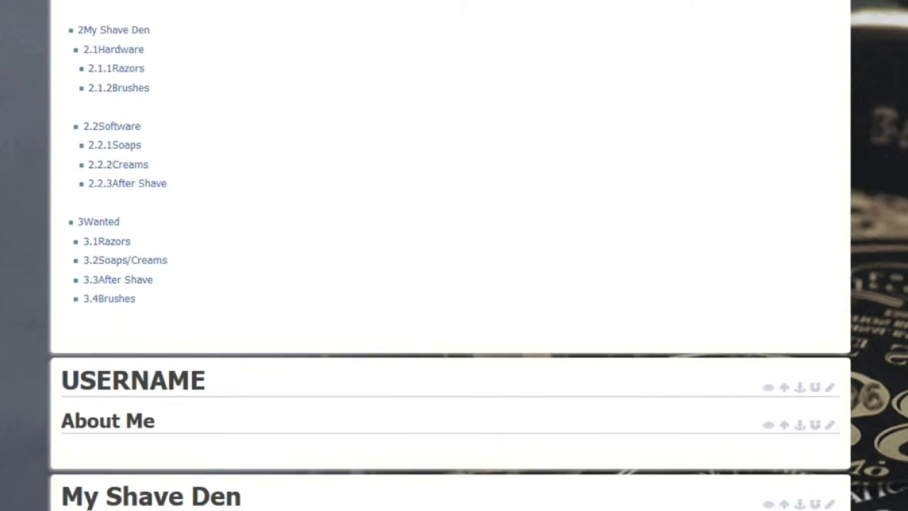
{"action": "scroll", "coordinate": [450, 255], "scroll_direction": "up", "scroll_amount": 8}
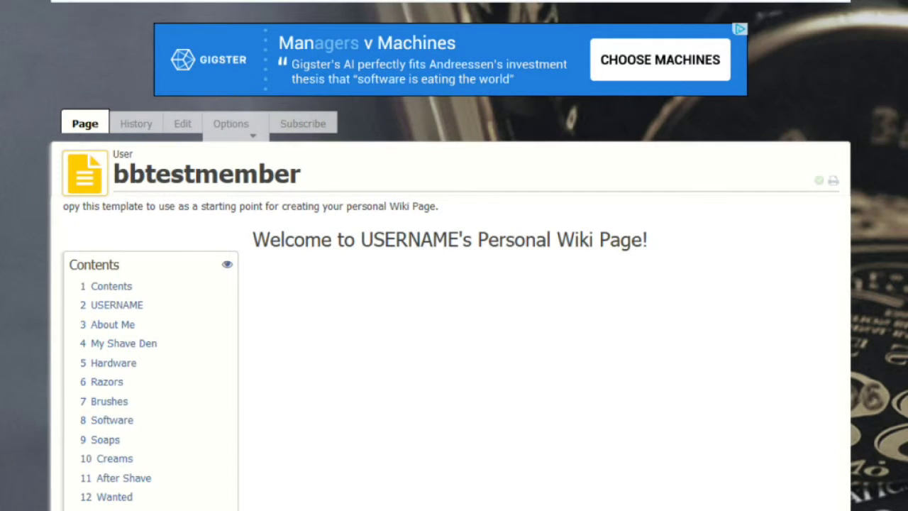
{"action": "left_click", "coordinate": [183, 125]}
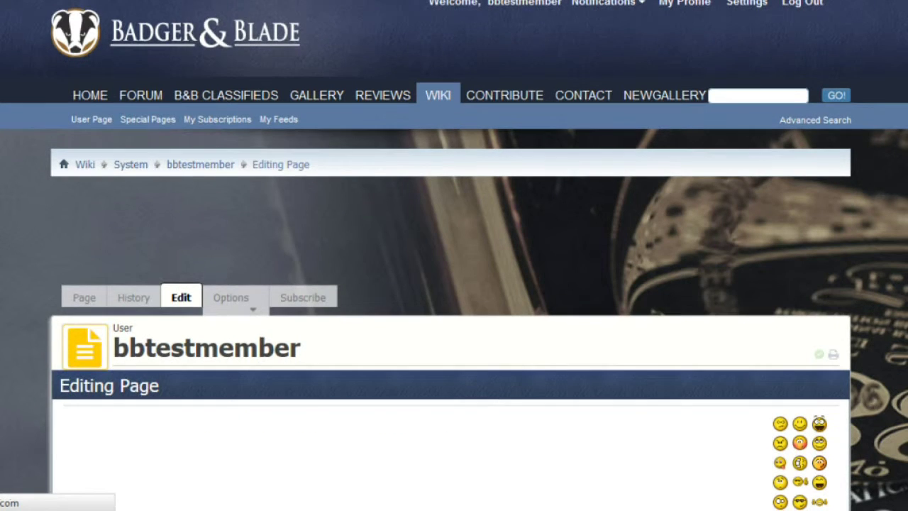
Inspect the heading markup down to Wanted and Brushes, then return unedited to the User page.
{"action": "scroll", "coordinate": [454, 284], "scroll_direction": "down", "scroll_amount": 4}
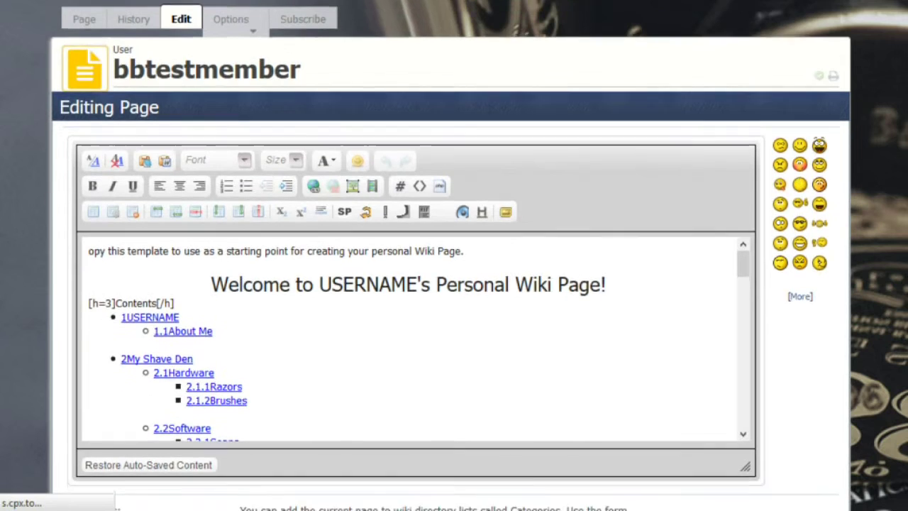
{"action": "scroll", "coordinate": [298, 198], "scroll_direction": "down", "scroll_amount": 2}
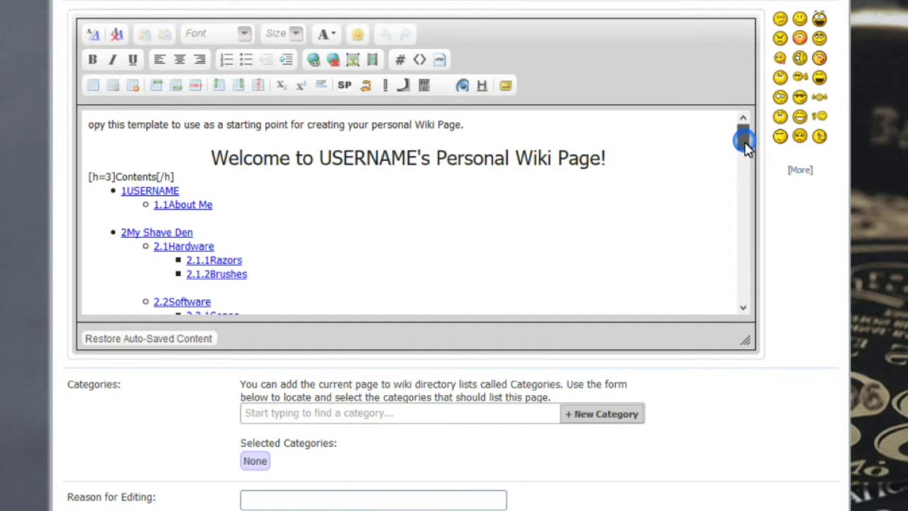
{"action": "left_click_drag", "start_coordinate": [745, 147], "coordinate": [735, 306]}
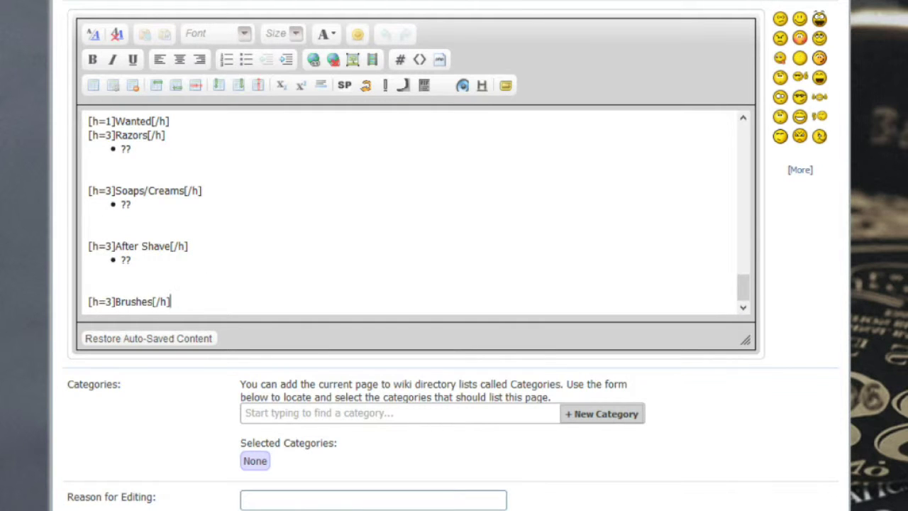
{"action": "scroll", "coordinate": [454, 283], "scroll_direction": "down", "scroll_amount": 2}
{"action": "scroll", "coordinate": [454, 284], "scroll_direction": "down", "scroll_amount": 2}
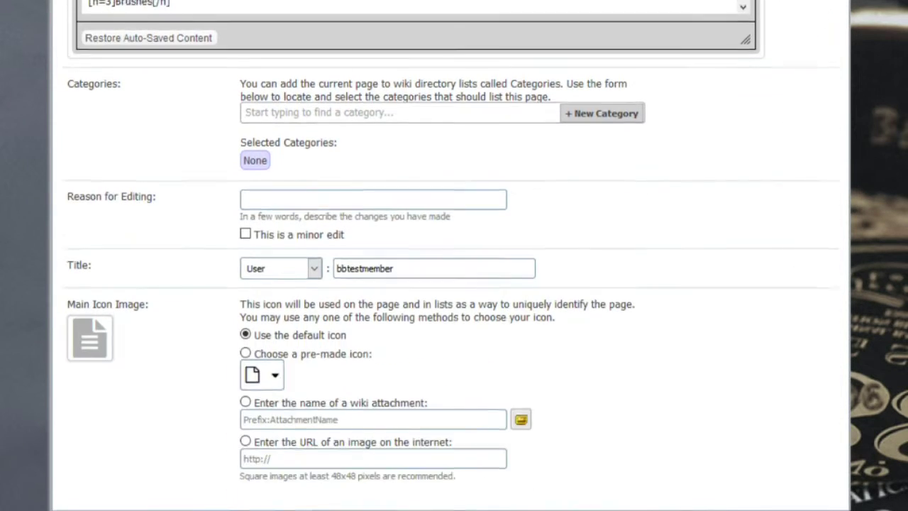
{"action": "scroll", "coordinate": [454, 284], "scroll_direction": "up", "scroll_amount": 8}
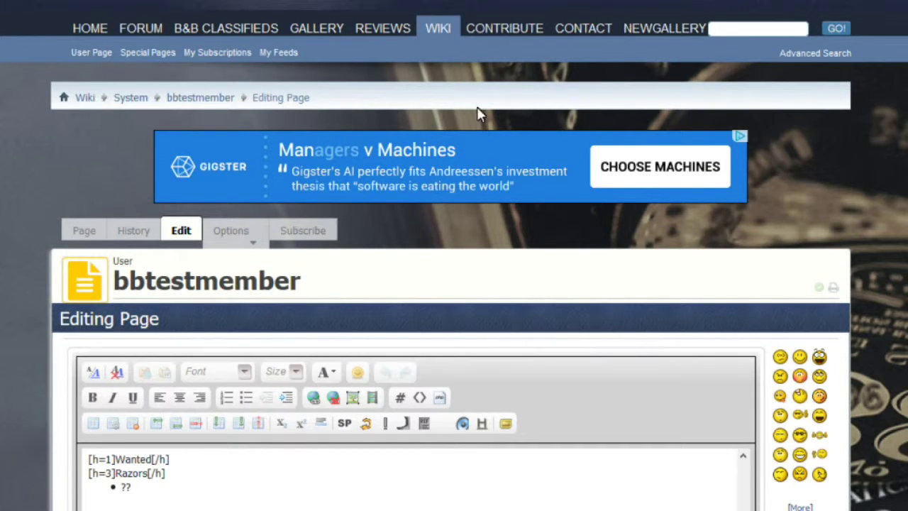
{"action": "left_click", "coordinate": [81, 54]}
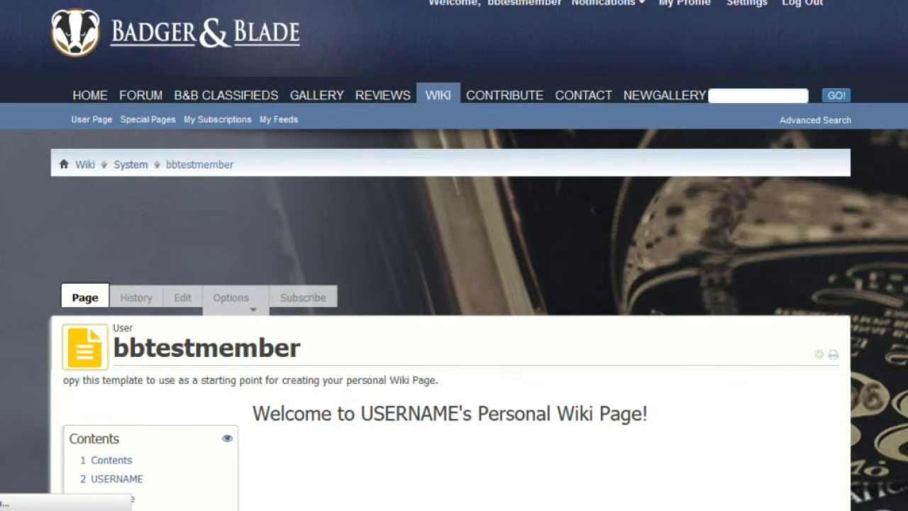
Look over the unchanged starter-template User page, then head back to account Settings.
{"action": "scroll", "coordinate": [454, 283], "scroll_direction": "down", "scroll_amount": 2}
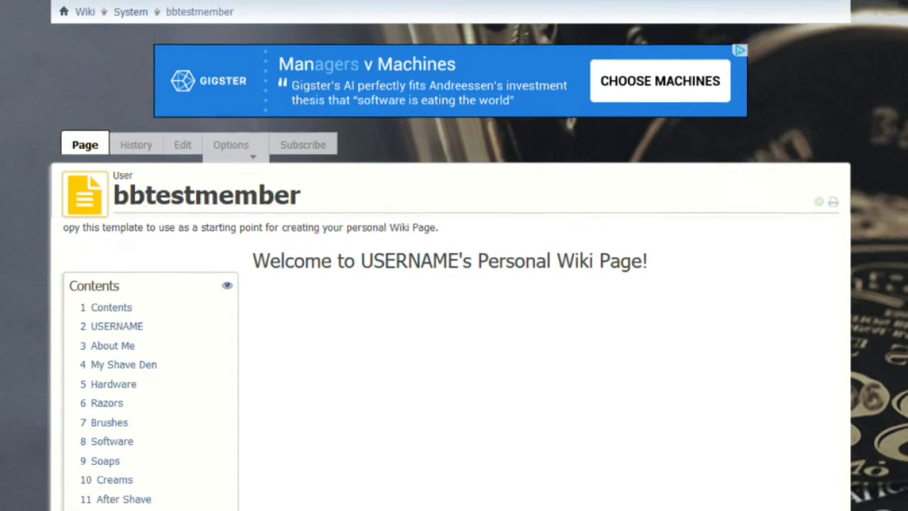
{"action": "scroll", "coordinate": [453, 256], "scroll_direction": "up", "scroll_amount": 2}
{"action": "left_click", "coordinate": [744, 5]}
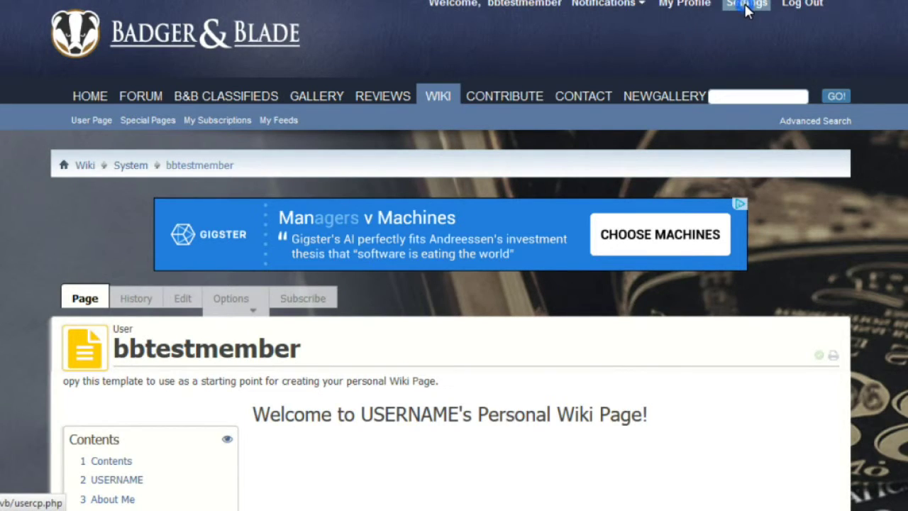